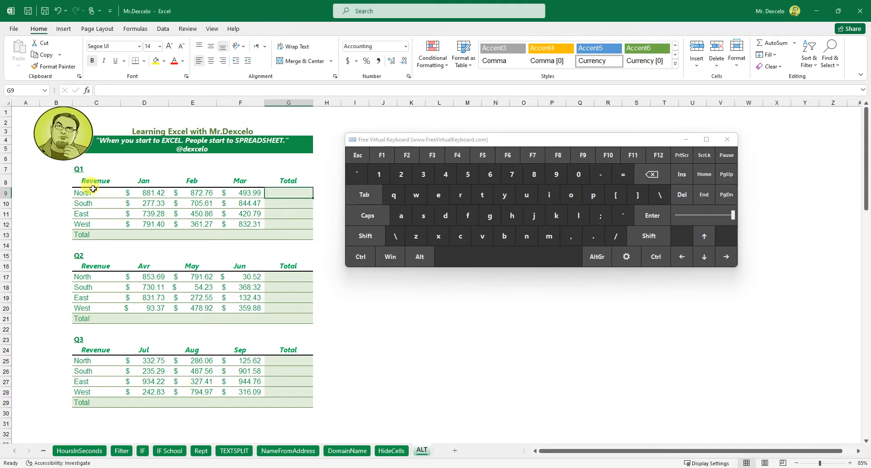
# Examine the region names and monthly revenue figures in the Q1, Q2 and Q3 tables
pyautogui.moveTo(85, 190); pyautogui.dragTo(95, 220)
pyautogui.moveTo(145, 194); pyautogui.dragTo(156, 227)
pyautogui.moveTo(194, 193); pyautogui.dragTo(194, 225)
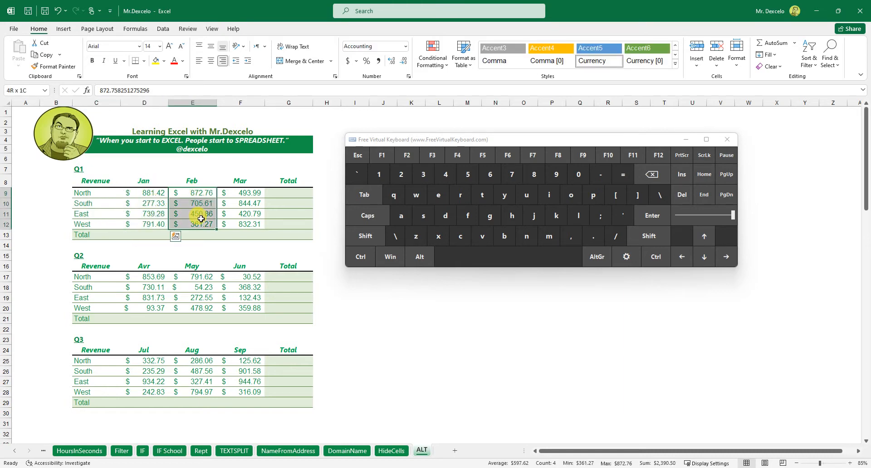
pyautogui.moveTo(241, 192); pyautogui.dragTo(240, 225)
pyautogui.moveTo(143, 181); pyautogui.dragTo(149, 219)
pyautogui.click(80, 169)
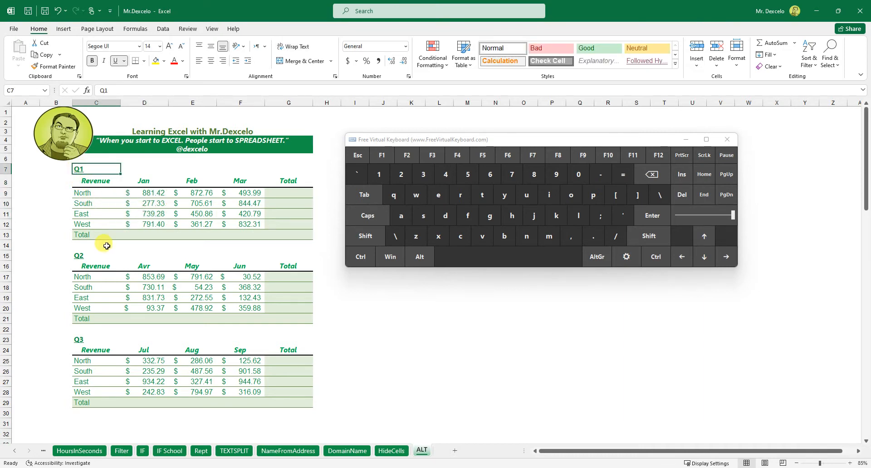
pyautogui.moveTo(99, 275); pyautogui.dragTo(96, 306)
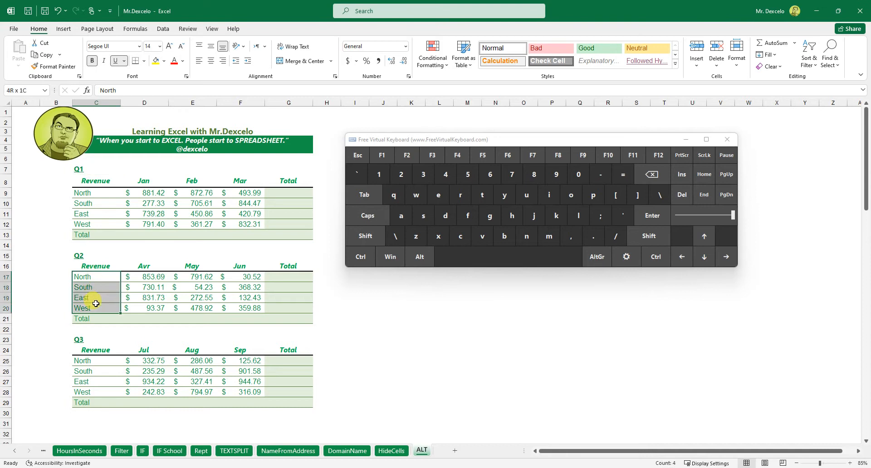
pyautogui.click(80, 254)
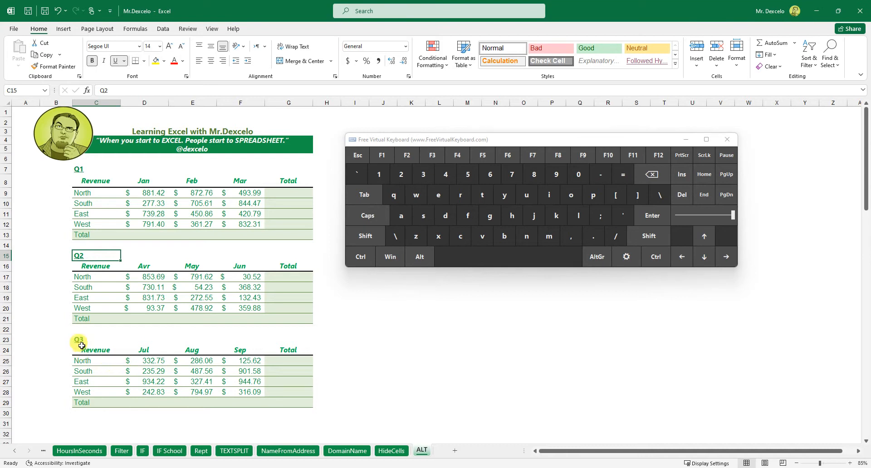
pyautogui.click(134, 392)
pyautogui.moveTo(148, 363); pyautogui.dragTo(232, 390)
pyautogui.click(156, 390)
pyautogui.moveTo(99, 364); pyautogui.dragTo(102, 391)
pyautogui.click(227, 371)
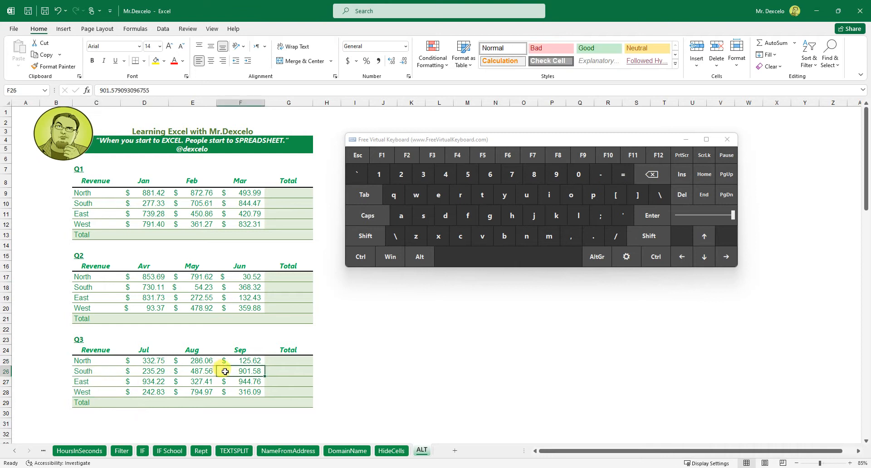
# Review which Q1 revenue cells feed the North row total and the January column total
pyautogui.click(282, 196)
pyautogui.moveTo(137, 193); pyautogui.dragTo(251, 194)
pyautogui.click(281, 194)
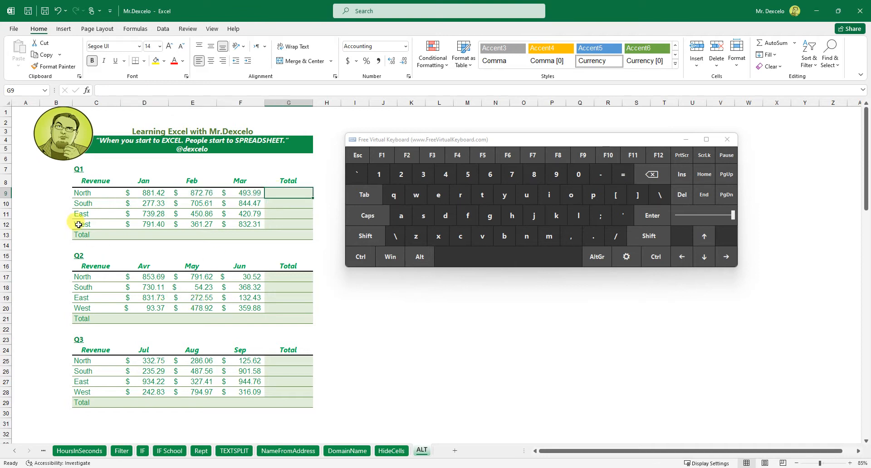
pyautogui.moveTo(144, 193); pyautogui.dragTo(144, 224)
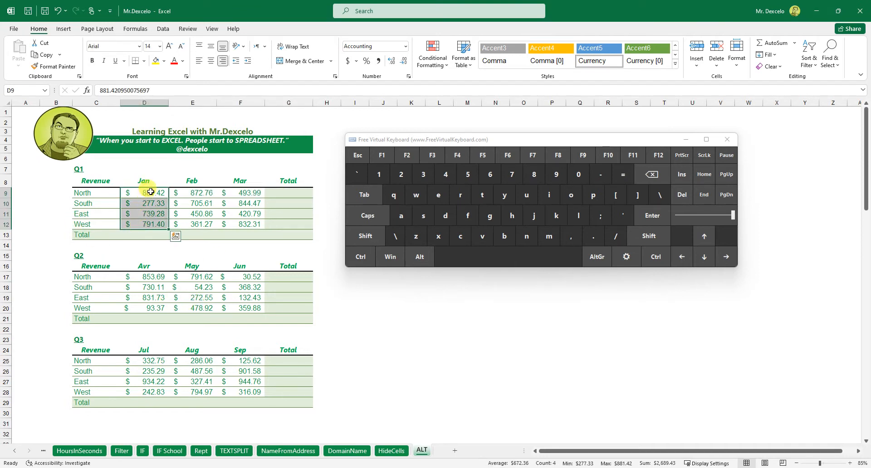
pyautogui.click(143, 234)
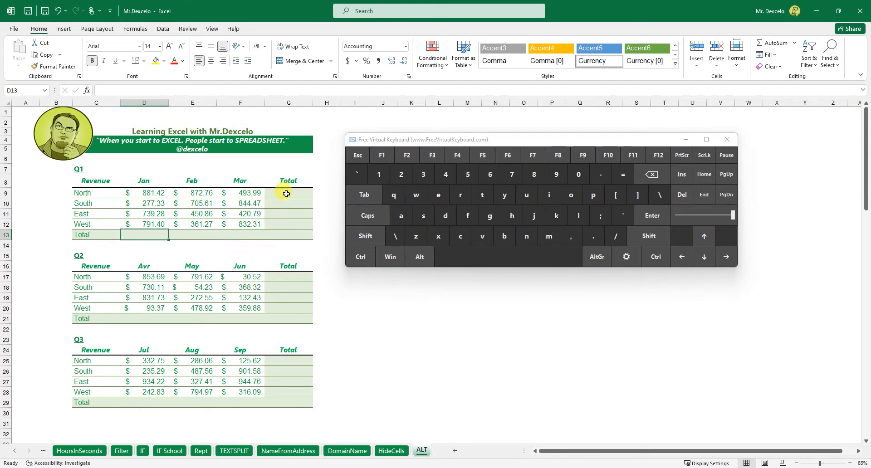
# Total North's Q1 revenue in G9 with the addition formula =D9+E9+F9
pyautogui.click(286, 194)
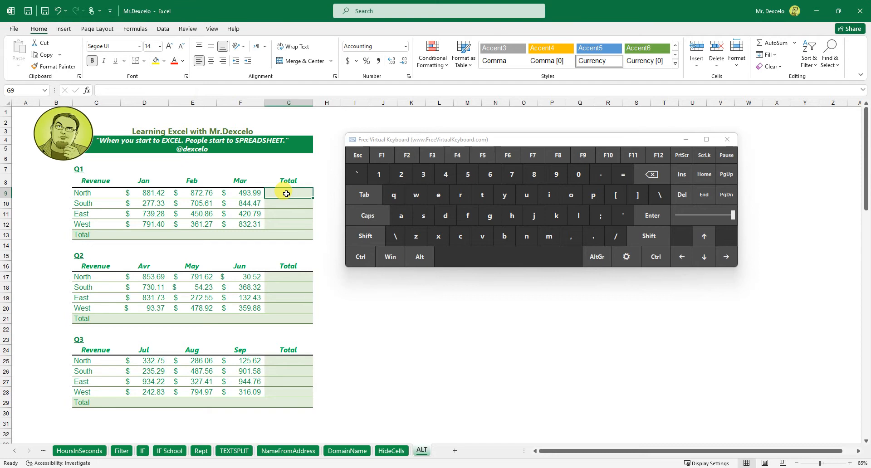
pyautogui.click(622, 174)
pyautogui.click(159, 193)
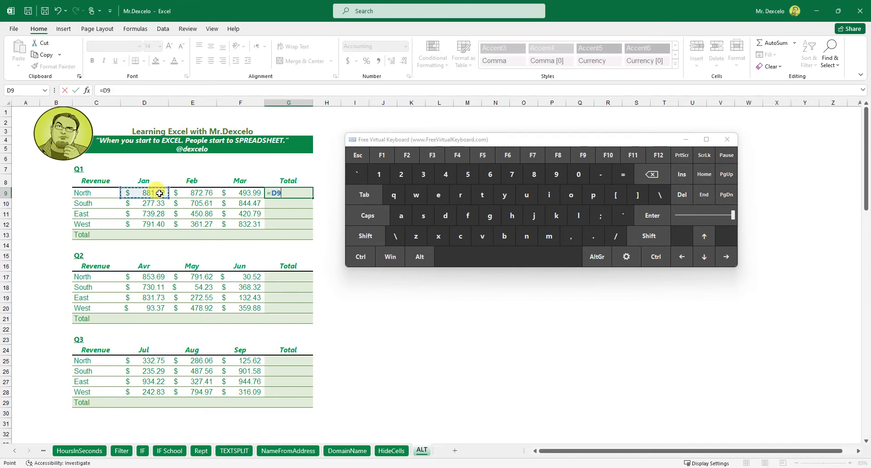
pyautogui.click(373, 236)
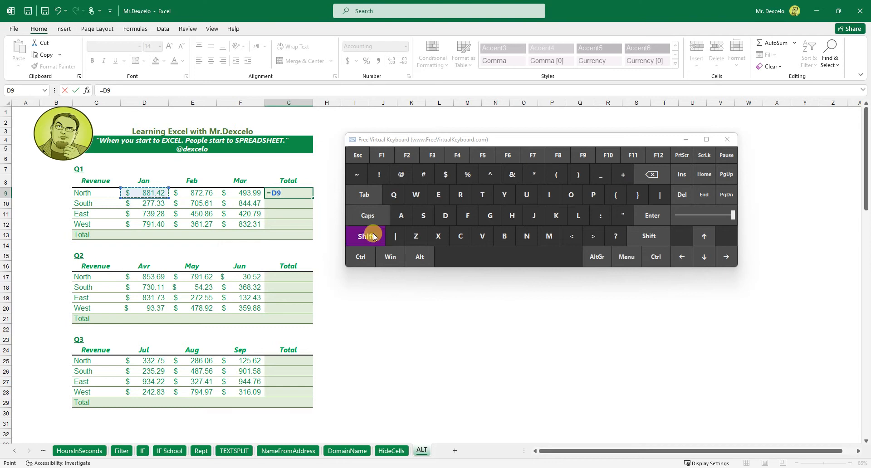
pyautogui.click(623, 174)
pyautogui.click(199, 193)
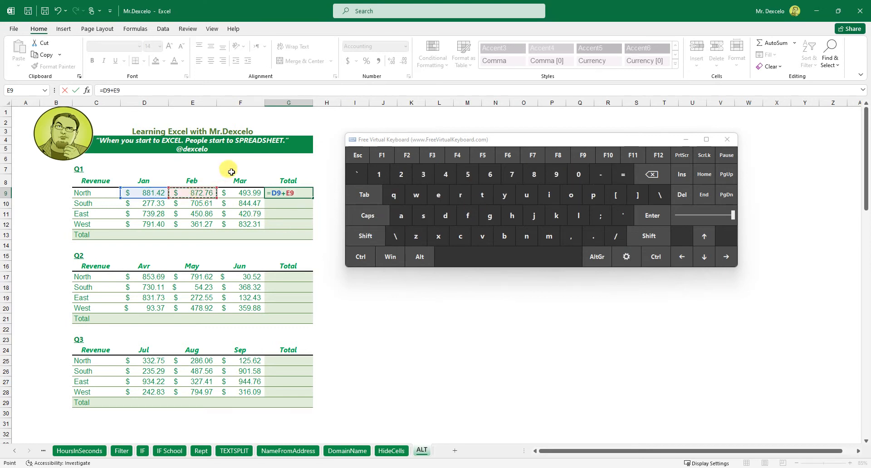
pyautogui.click(366, 236)
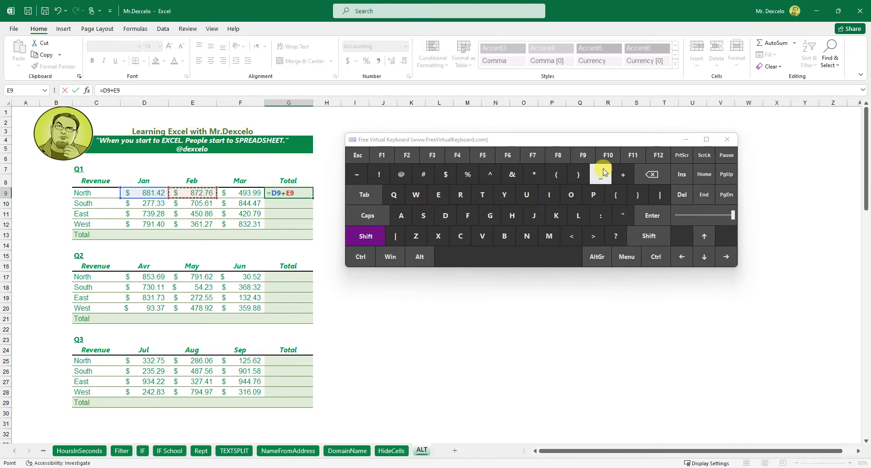
pyautogui.click(619, 173)
pyautogui.click(245, 193)
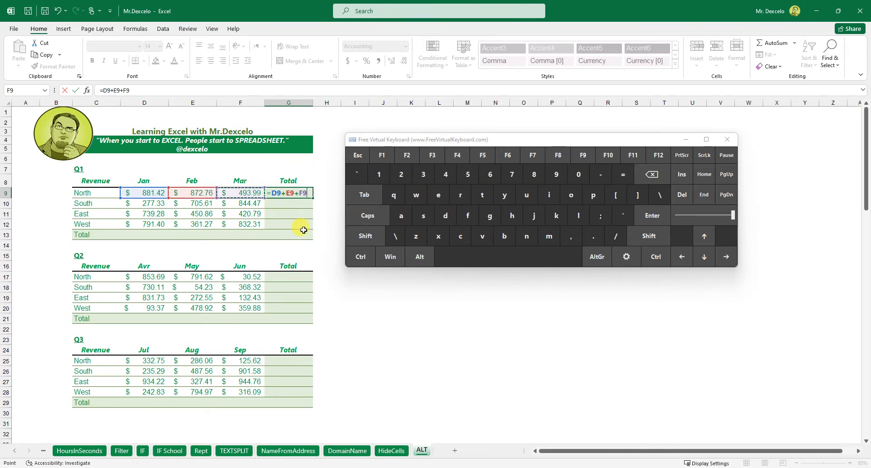
pyautogui.click(651, 215)
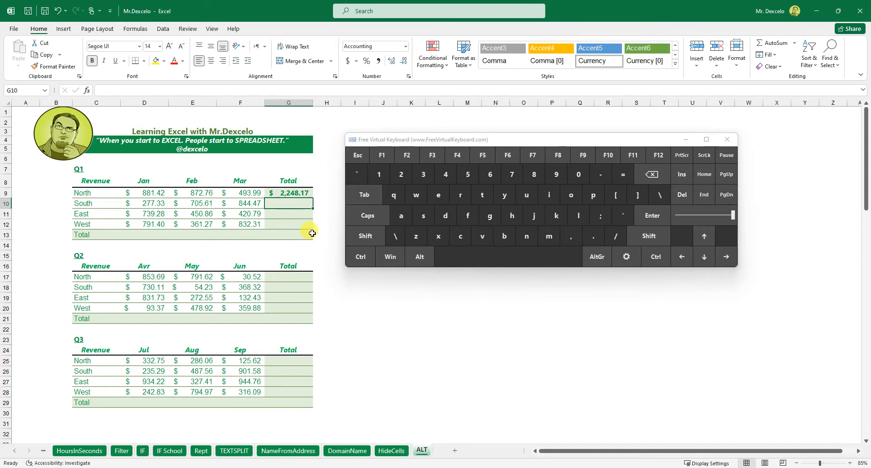
pyautogui.click(296, 195)
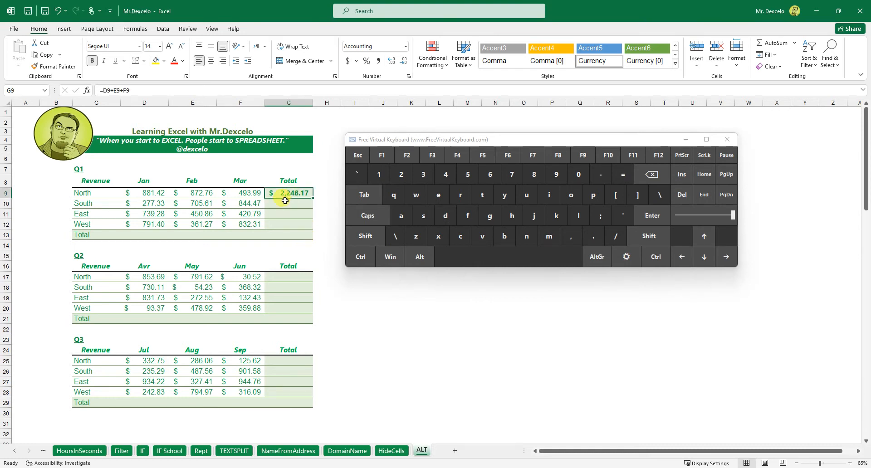
# Total the January revenue in D13 with the addition formula =D9+D10+D11+D12
pyautogui.click(144, 237)
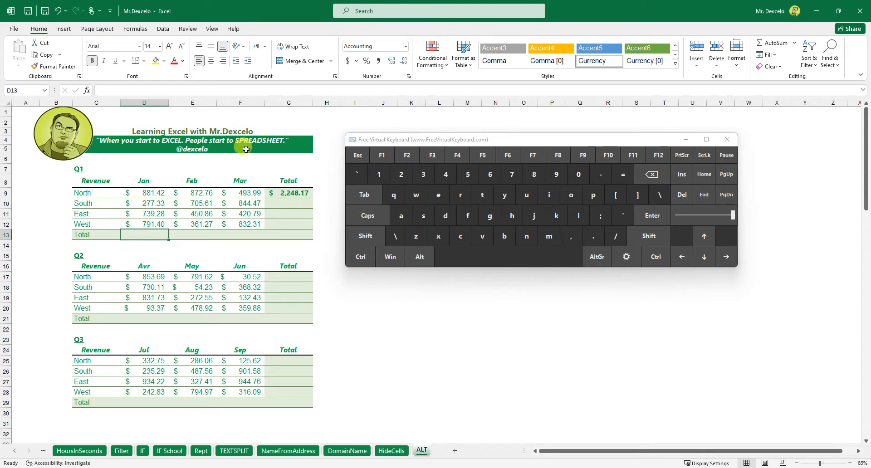
pyautogui.click(625, 176)
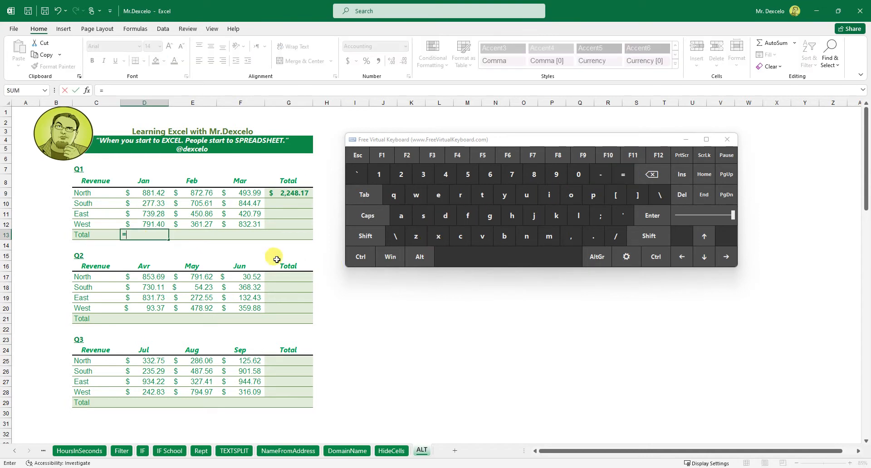
pyautogui.click(154, 193)
pyautogui.click(365, 236)
pyautogui.click(623, 174)
pyautogui.click(150, 203)
pyautogui.click(365, 236)
pyautogui.click(622, 174)
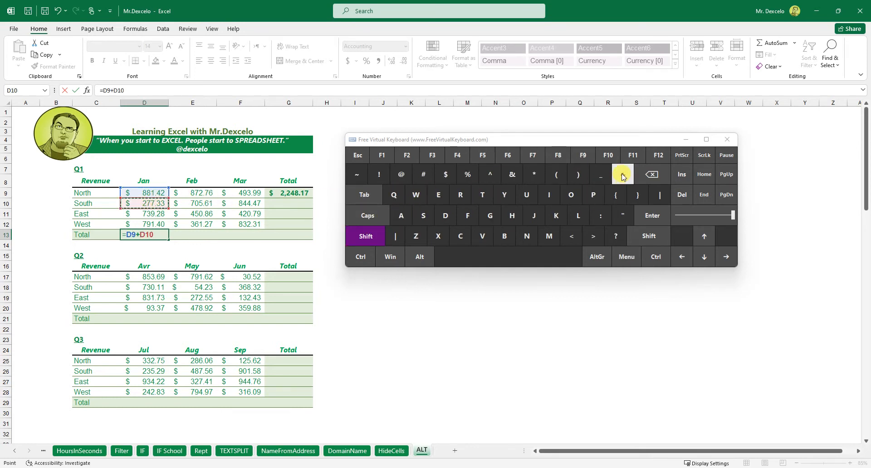
pyautogui.click(139, 213)
pyautogui.click(362, 233)
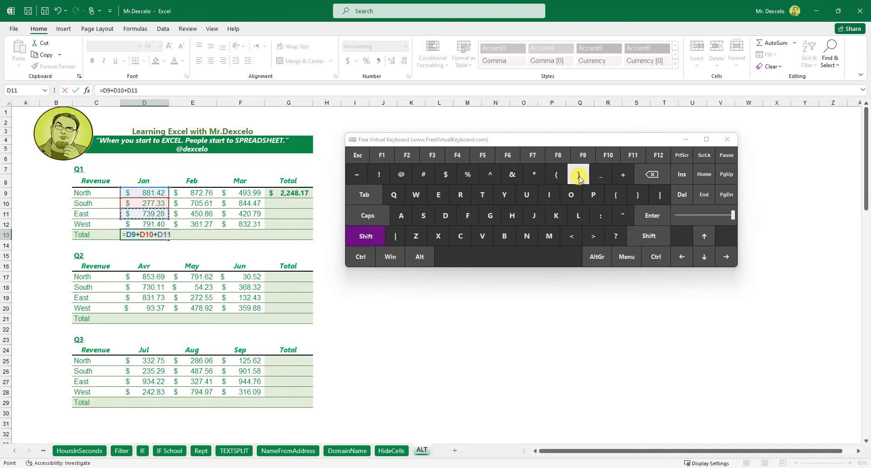
pyautogui.click(623, 174)
pyautogui.click(147, 225)
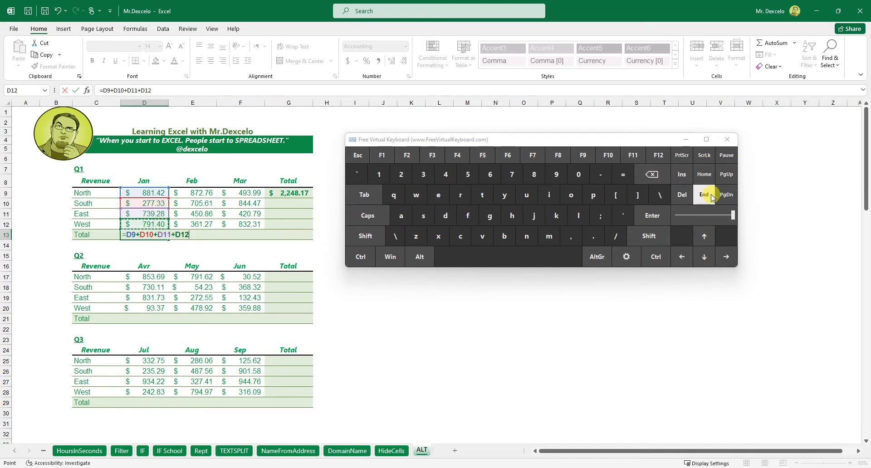
pyautogui.click(652, 215)
pyautogui.click(151, 234)
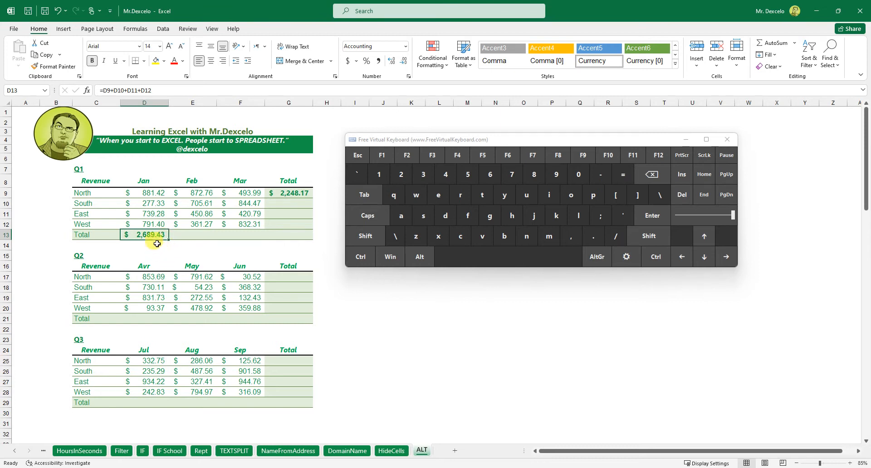
# Fill the January total formula across to F13 and the North total formula down to G13
pyautogui.click(181, 233)
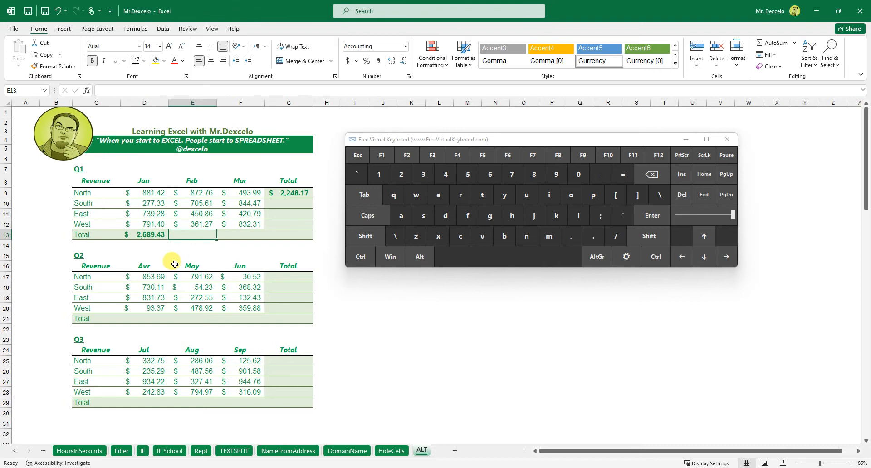
pyautogui.click(151, 236)
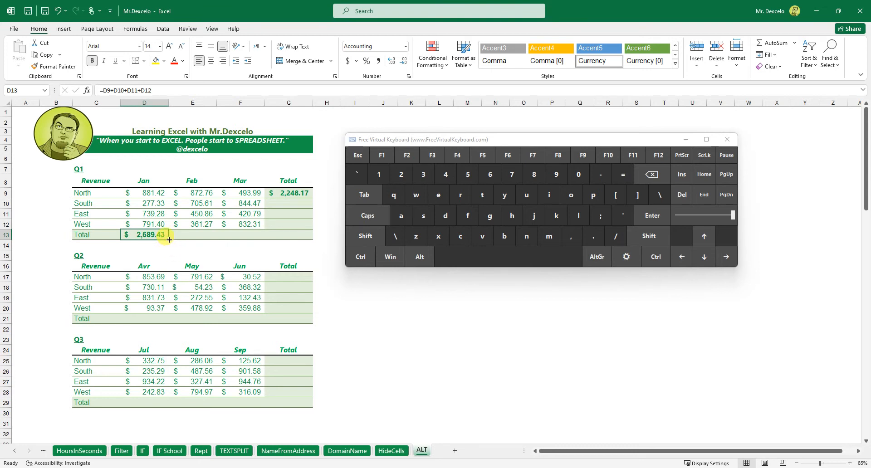
pyautogui.moveTo(169, 240); pyautogui.dragTo(244, 236)
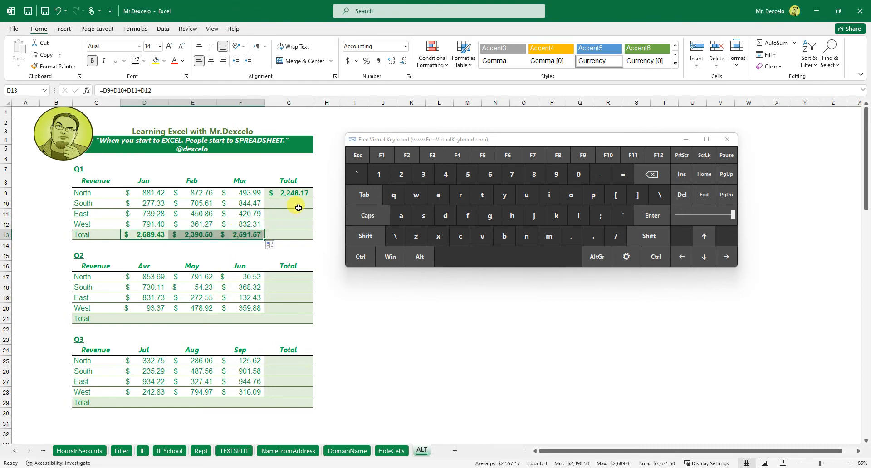
pyautogui.click(293, 194)
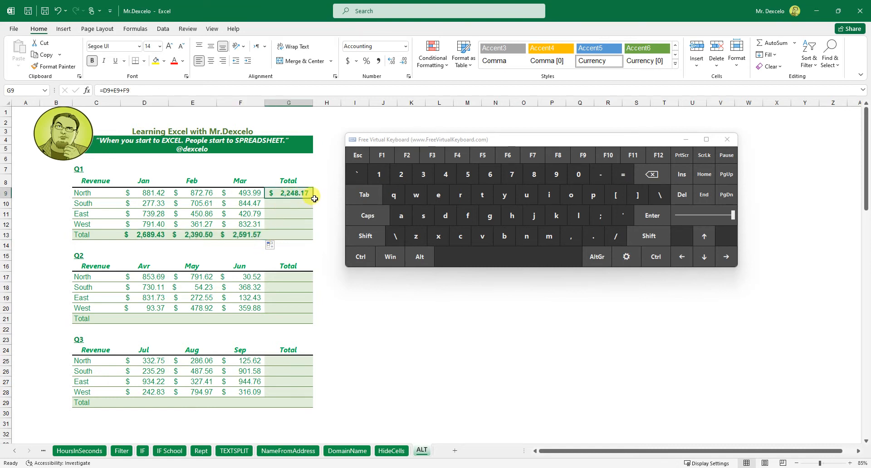
pyautogui.moveTo(313, 198); pyautogui.dragTo(302, 234)
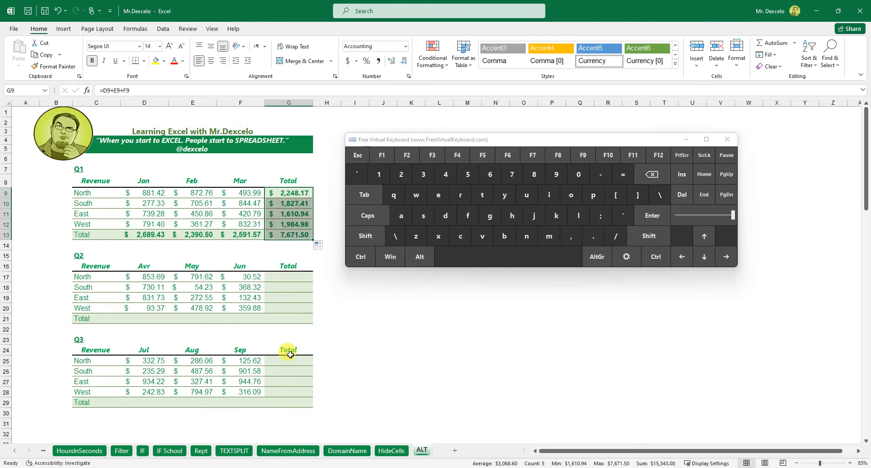
# Undo both fills and both addition formulas in the Q1 table
pyautogui.hotkey('ctrl', 'z')
pyautogui.hotkey('ctrl', 'z')
pyautogui.hotkey('ctrl', 'z')
pyautogui.hotkey('ctrl', 'z')
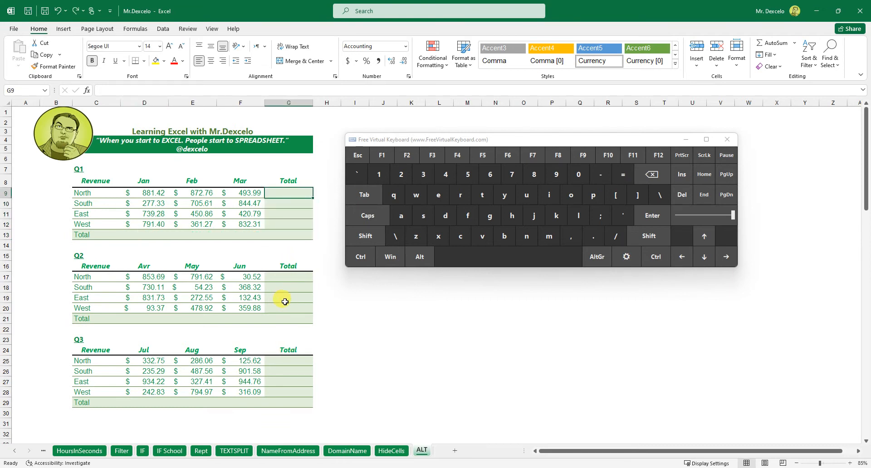
# Total North's Q1 revenue in G9 with the formula =SUM(D9:F9)
pyautogui.click(623, 177)
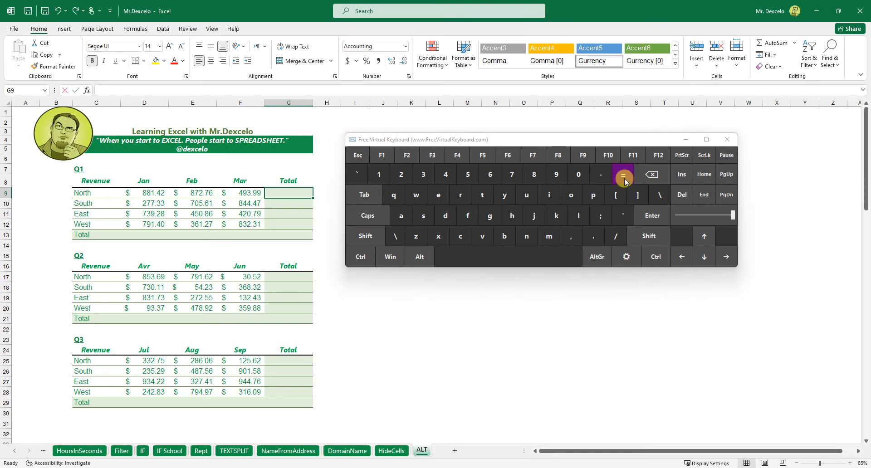
pyautogui.click(426, 221)
pyautogui.click(526, 195)
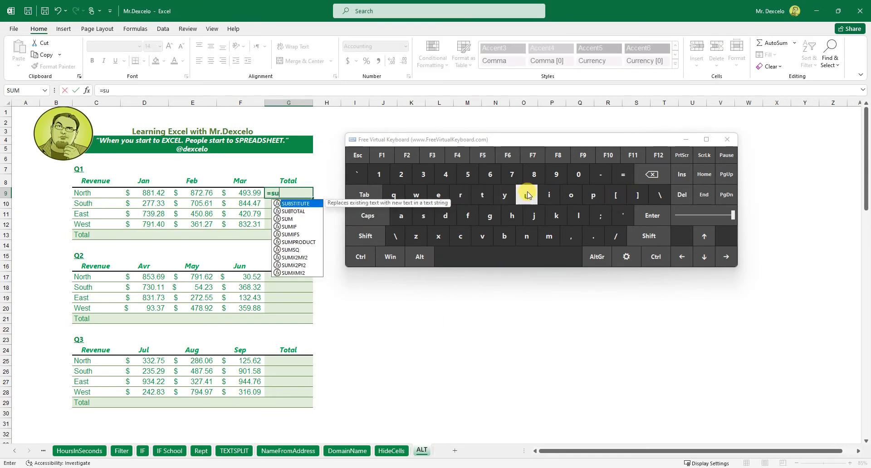
pyautogui.click(548, 236)
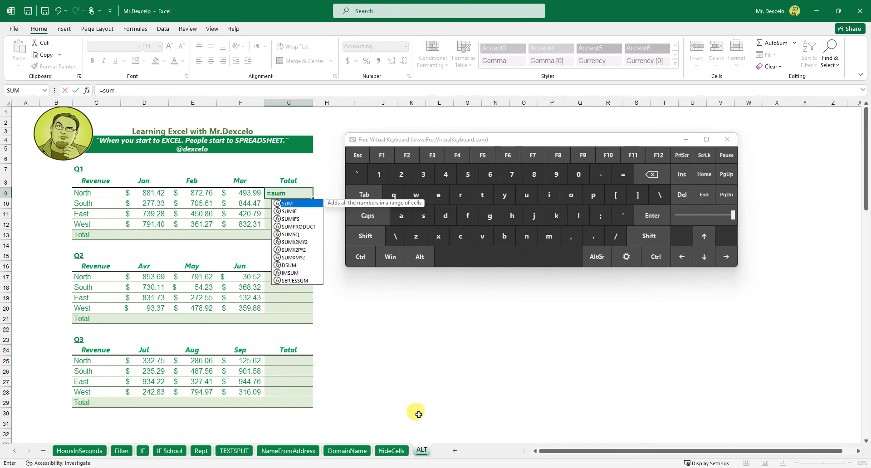
pyautogui.click(370, 195)
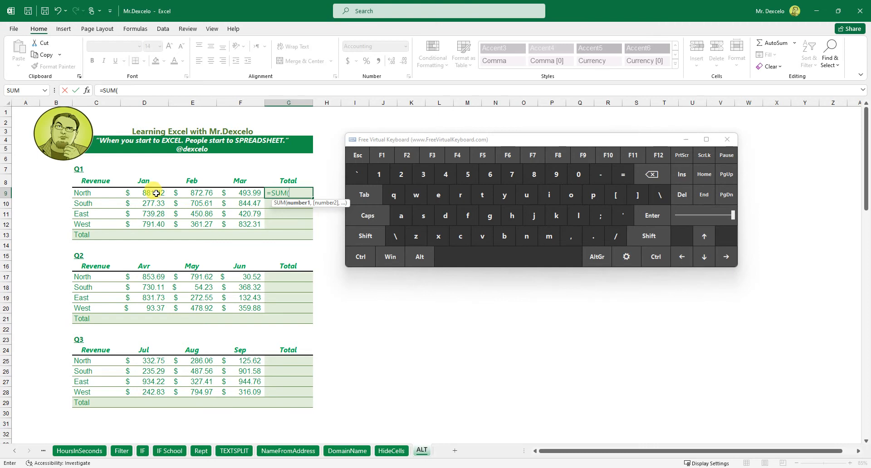
pyautogui.moveTo(154, 193); pyautogui.dragTo(240, 193)
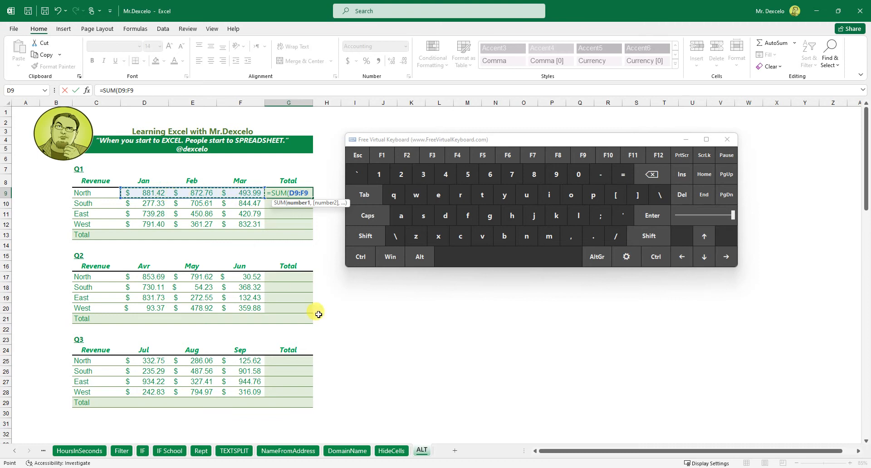
pyautogui.click(365, 236)
pyautogui.click(578, 175)
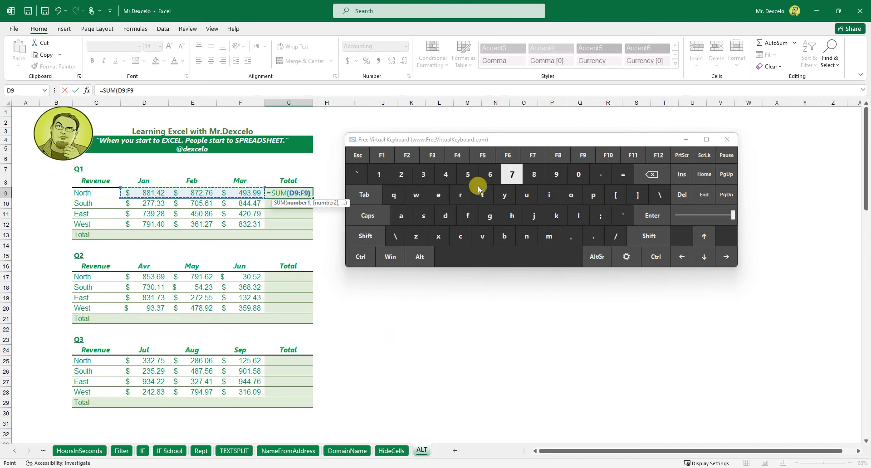
pyautogui.click(649, 215)
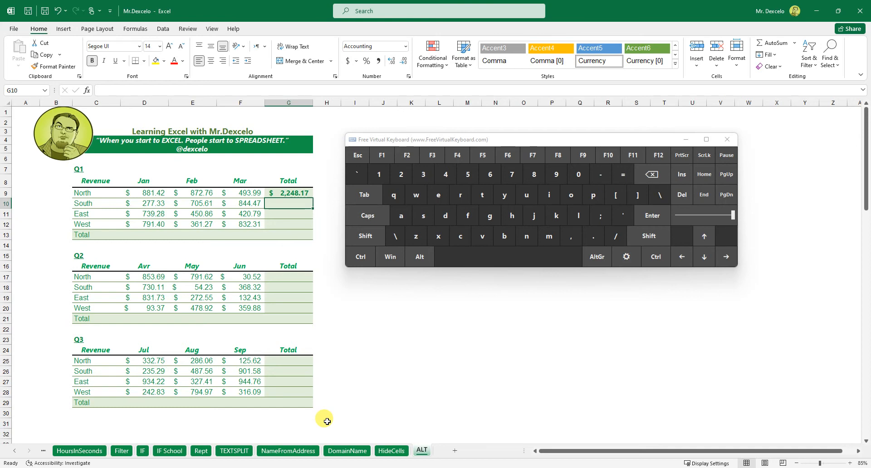
# Fill North's SUM formula from G9 down to G12 to total the other Q1 regions
pyautogui.click(293, 193)
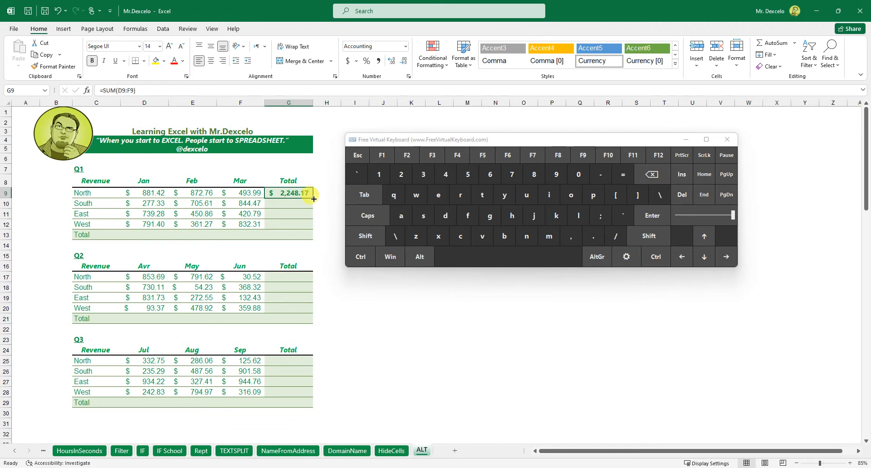
pyautogui.moveTo(313, 199); pyautogui.dragTo(312, 227)
# Total the January revenue in D13 with =SUM(D9:D12) and fill the formula across to G13
pyautogui.click(149, 236)
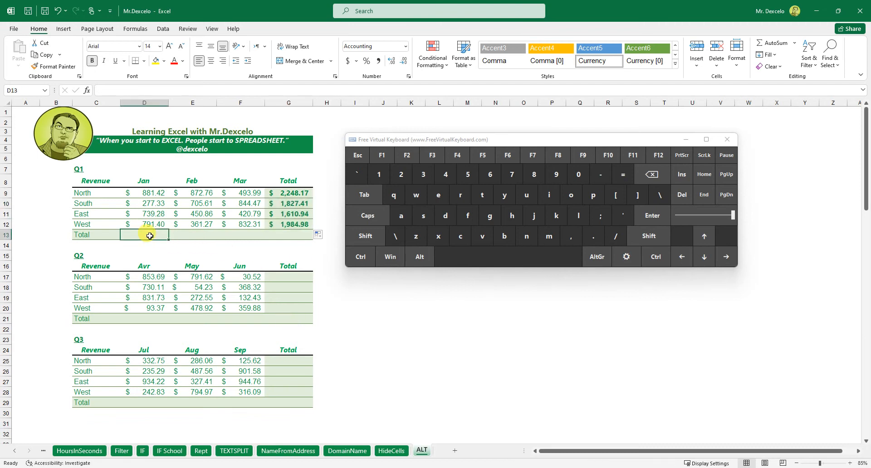
pyautogui.click(623, 174)
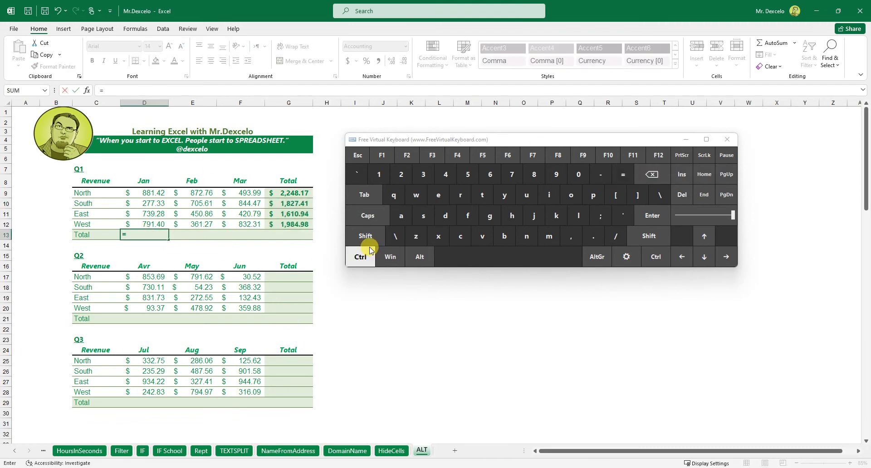
pyautogui.click(422, 216)
pyautogui.click(526, 195)
pyautogui.click(549, 235)
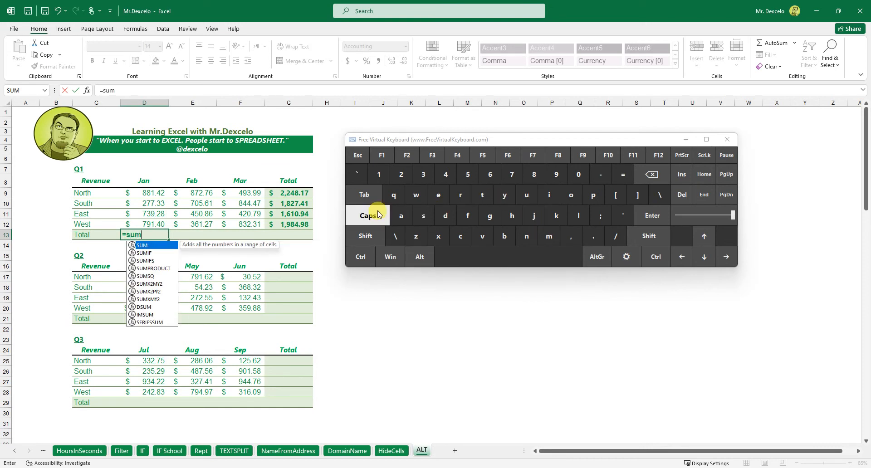
pyautogui.click(356, 195)
pyautogui.moveTo(160, 191); pyautogui.dragTo(155, 224)
pyautogui.click(366, 236)
pyautogui.click(580, 175)
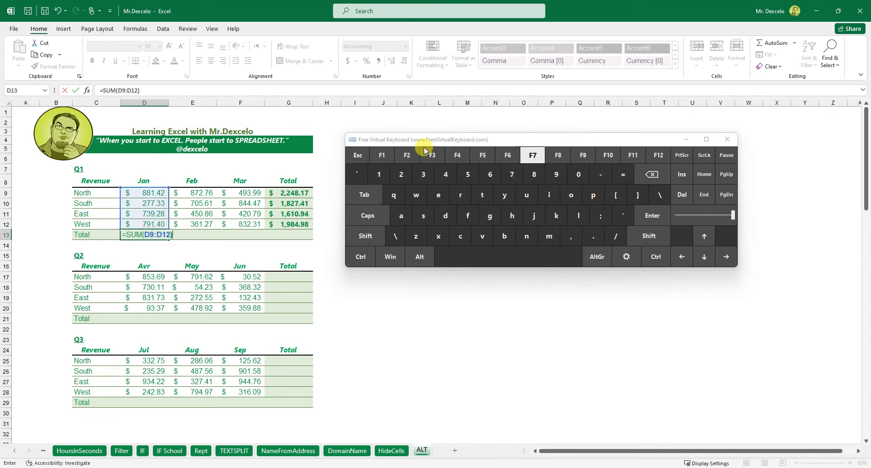
pyautogui.click(655, 216)
pyautogui.click(161, 234)
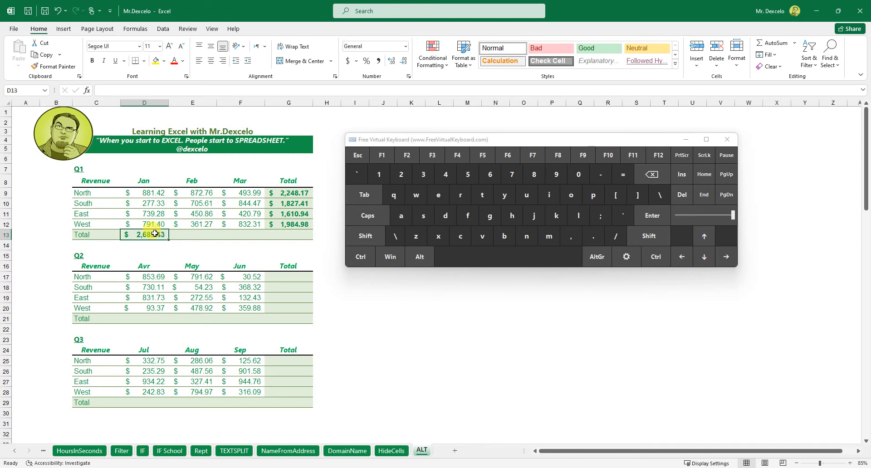
pyautogui.moveTo(168, 239); pyautogui.dragTo(309, 241)
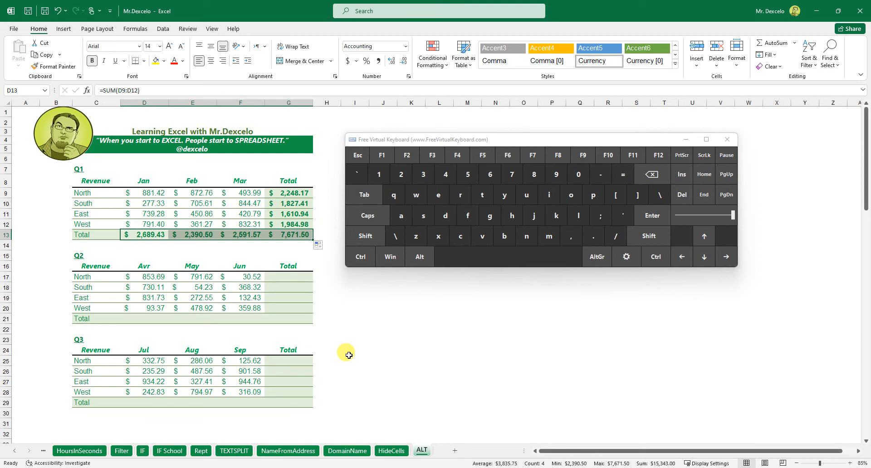
# Undo both fills and both SUM formulas in the Q1 table, emptying its total row and column
pyautogui.hotkey('ctrl', 'z')
pyautogui.hotkey('ctrl', 'z')
pyautogui.hotkey('ctrl', 'z')
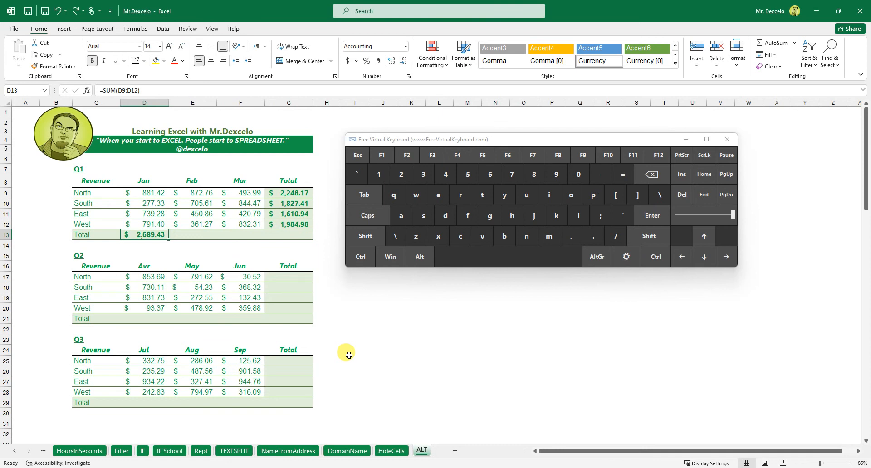
pyautogui.hotkey('ctrl', 'z')
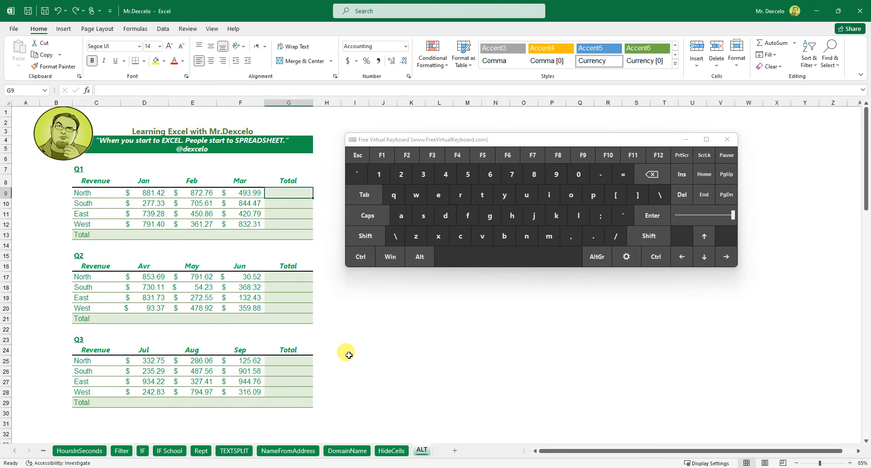
pyautogui.click(420, 256)
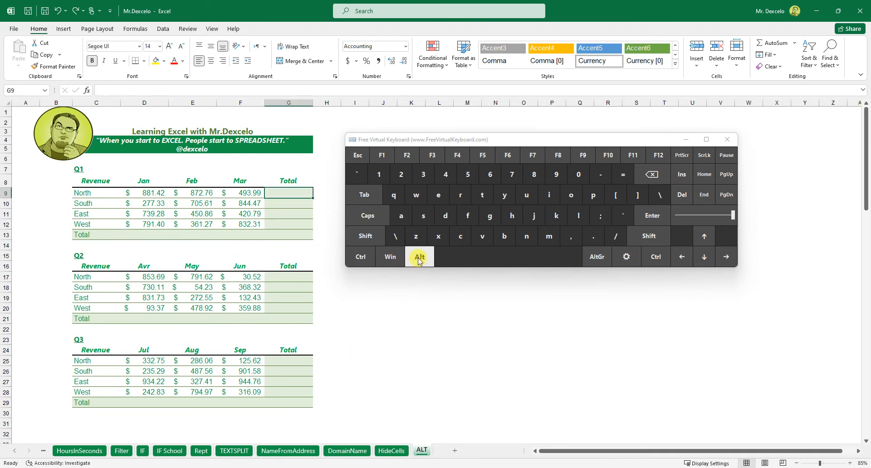
pyautogui.click(624, 177)
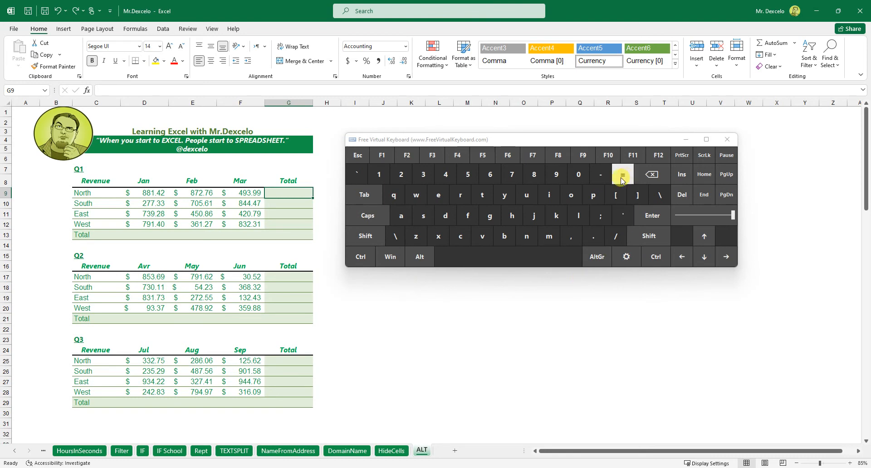
pyautogui.click(196, 214)
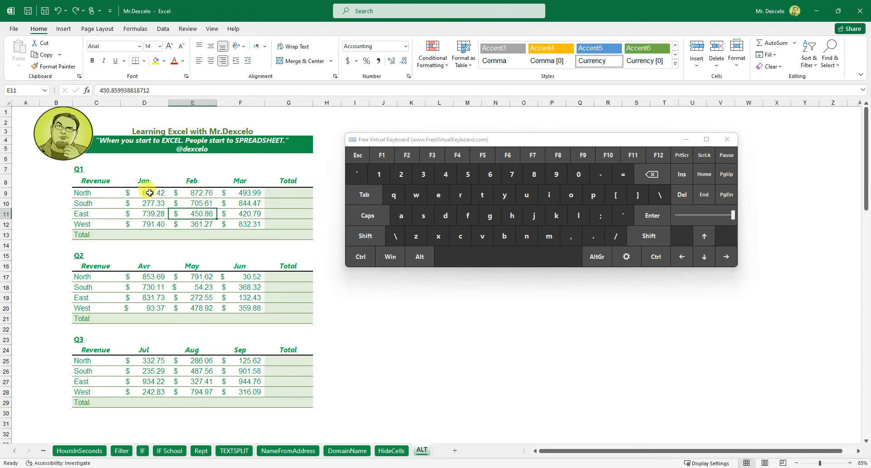
# Select D9:G13, D17:G21 and D25:G29 together and AutoSum all row and column totals of the three quarterly tables
pyautogui.moveTo(150, 192); pyautogui.dragTo(288, 237)
pyautogui.click(365, 257)
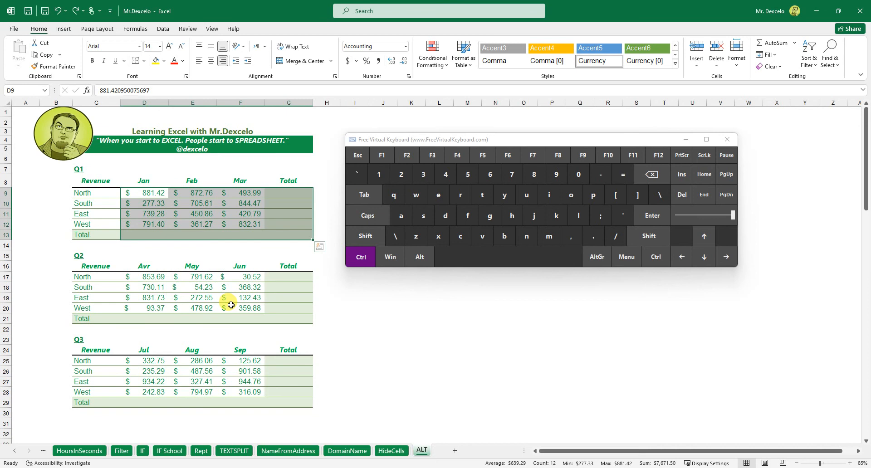
pyautogui.moveTo(146, 276); pyautogui.dragTo(282, 312)
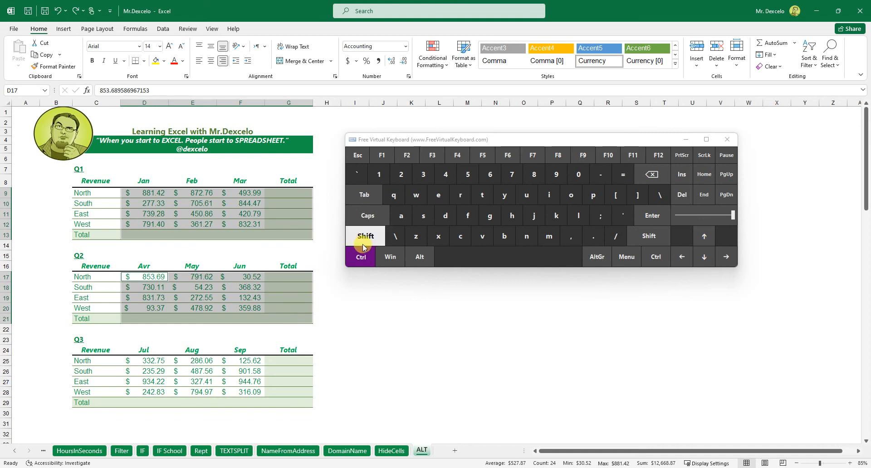
pyautogui.moveTo(153, 360); pyautogui.dragTo(280, 400)
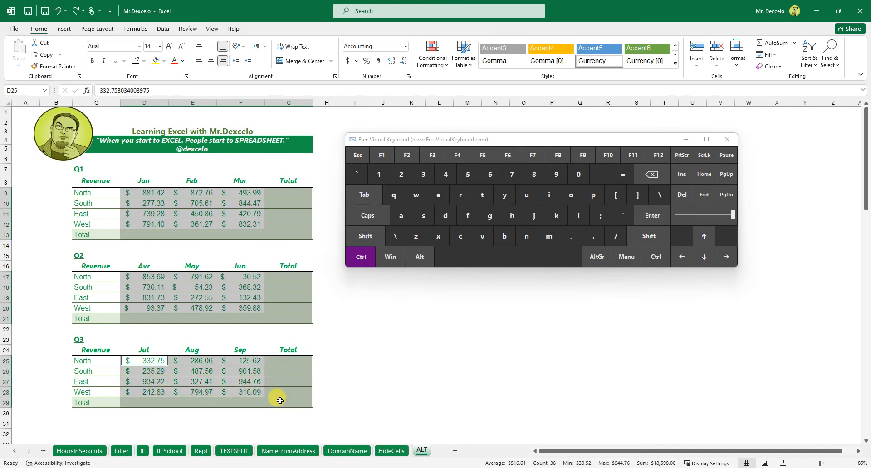
pyautogui.click(360, 255)
pyautogui.click(419, 255)
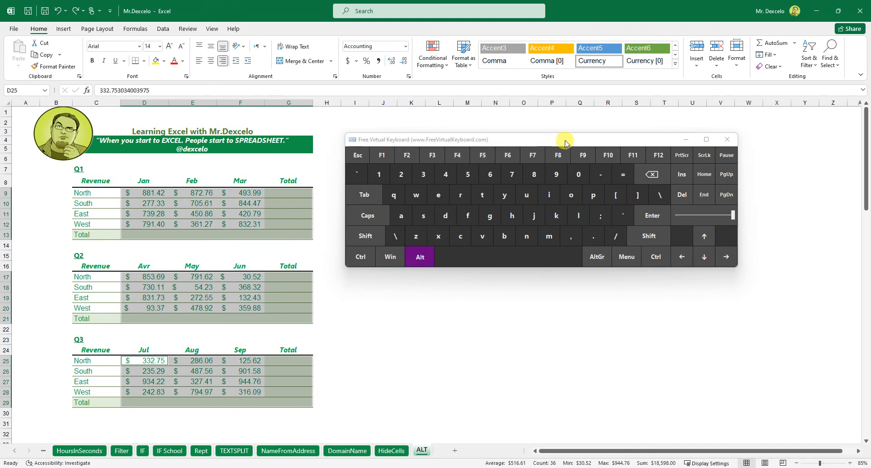
pyautogui.click(623, 174)
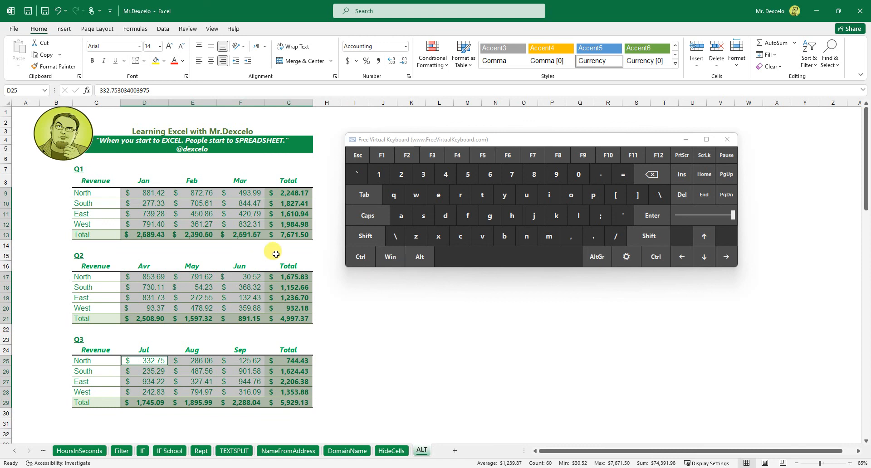